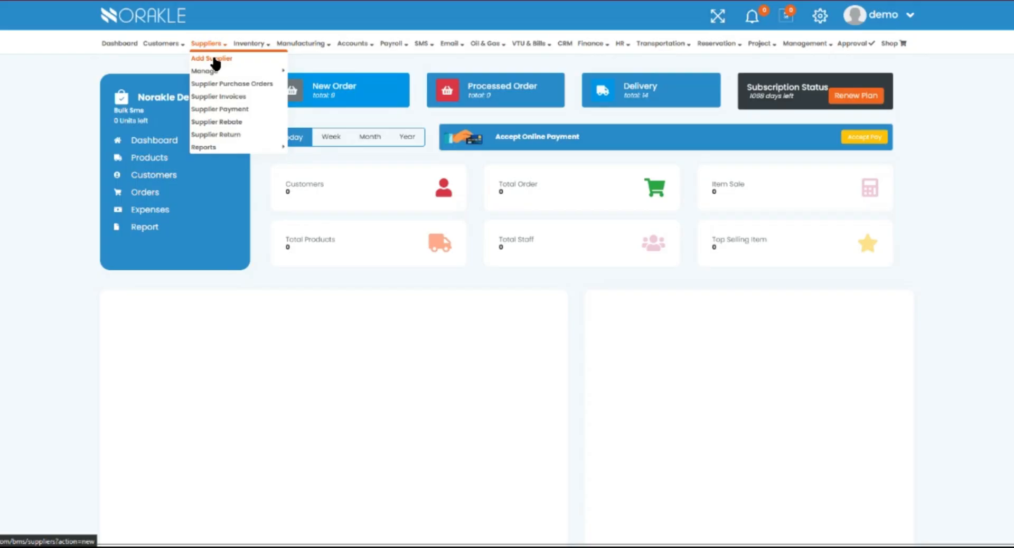
# Open the Add Supplier form and enter the supplier name TrackTech Devices Ltd.
pyautogui.click(214, 58)
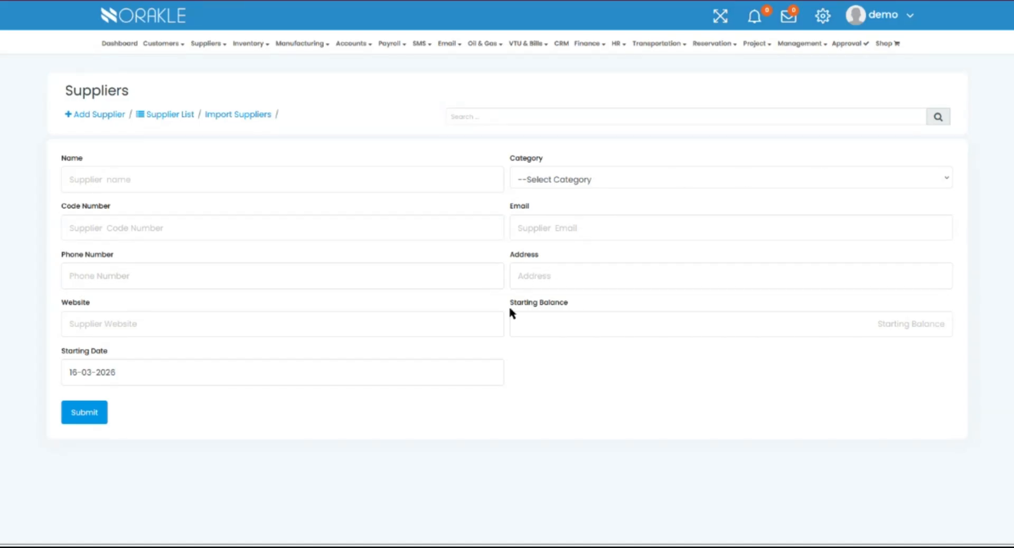
pyautogui.click(132, 177)
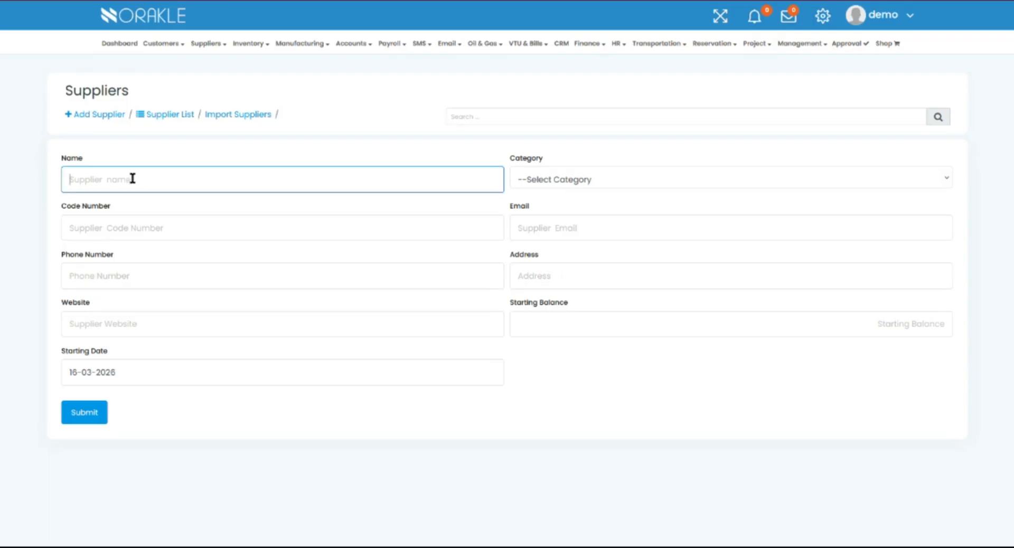
pyautogui.write('TrackTech Devices Ltd')
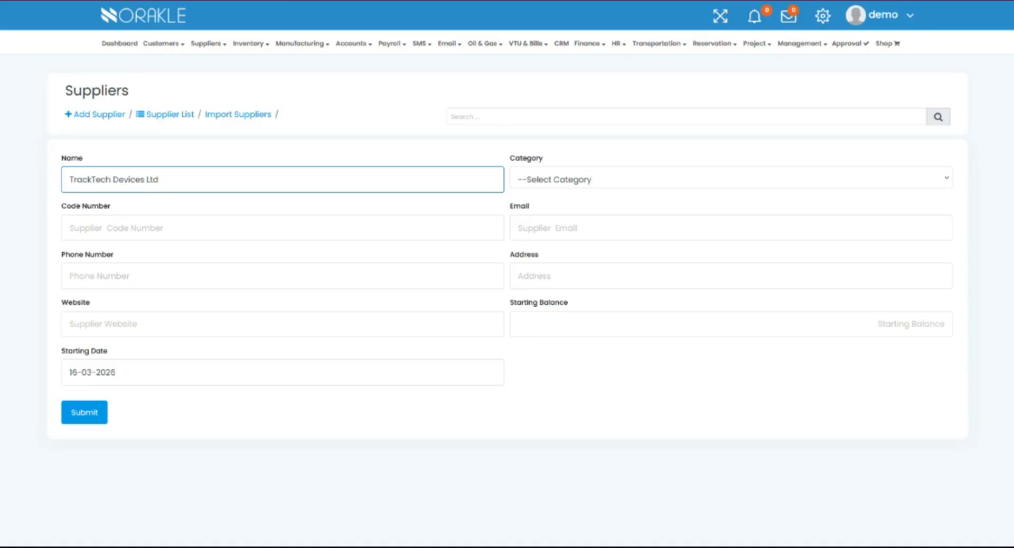
# Enter the supplier code GPS001 and fill in the supplier's phone number.
pyautogui.click(115, 221)
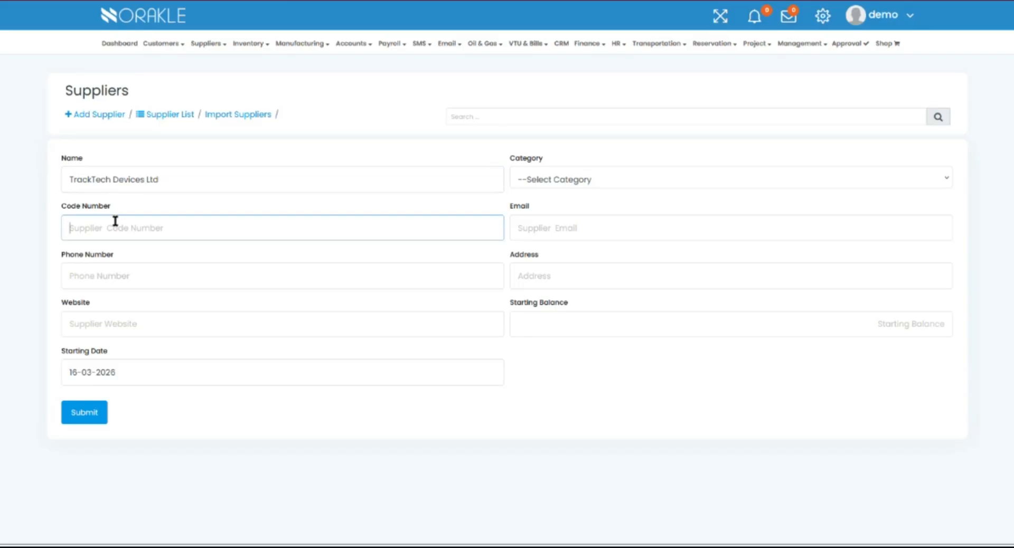
pyautogui.write('GPS001')
pyautogui.click(161, 271)
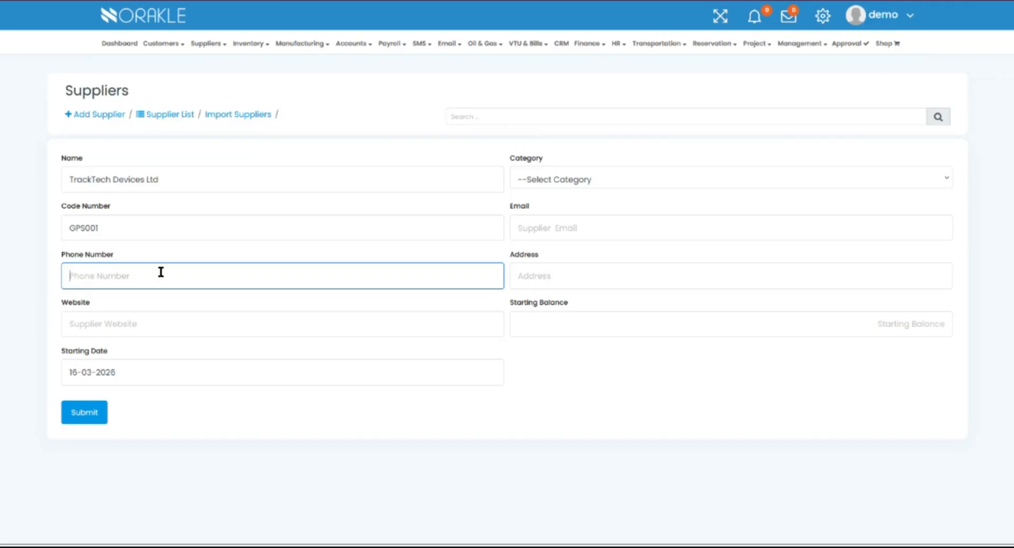
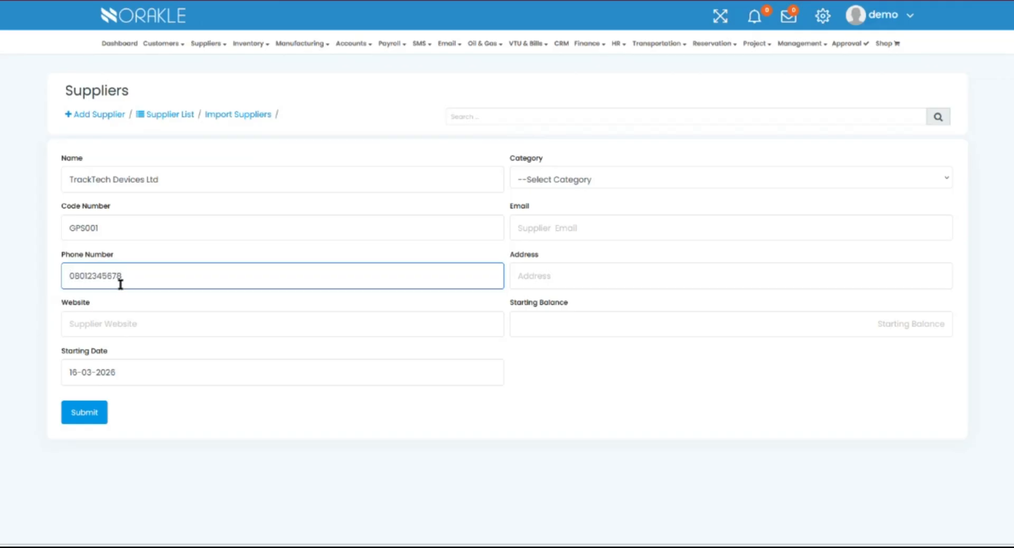
pyautogui.click(122, 326)
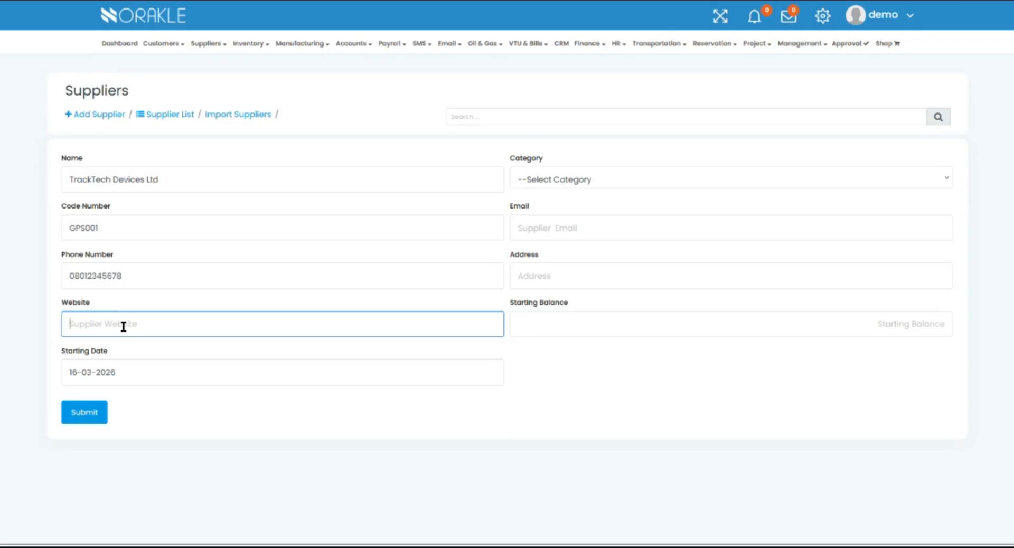
pyautogui.write('www.trac')
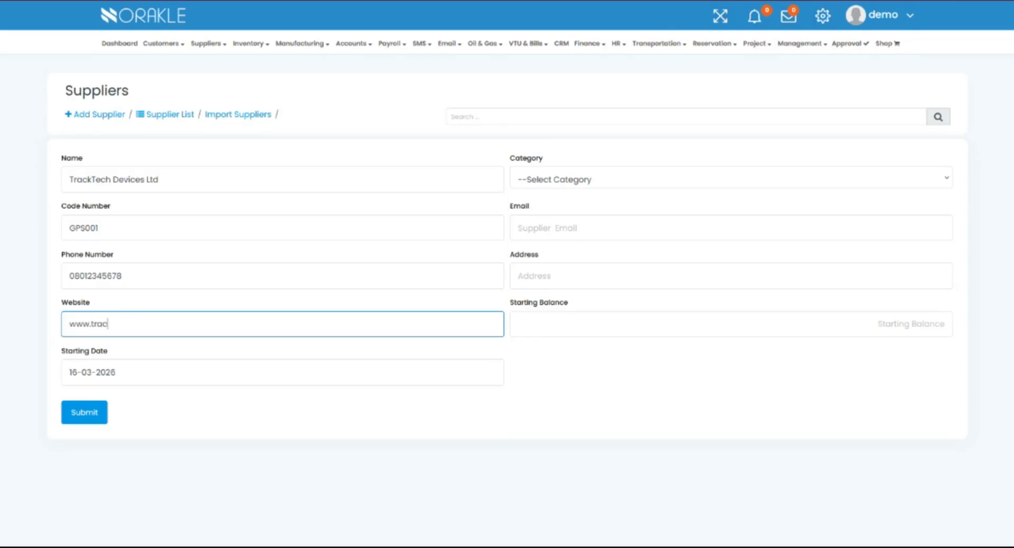
pyautogui.write('ktechdevices.com')
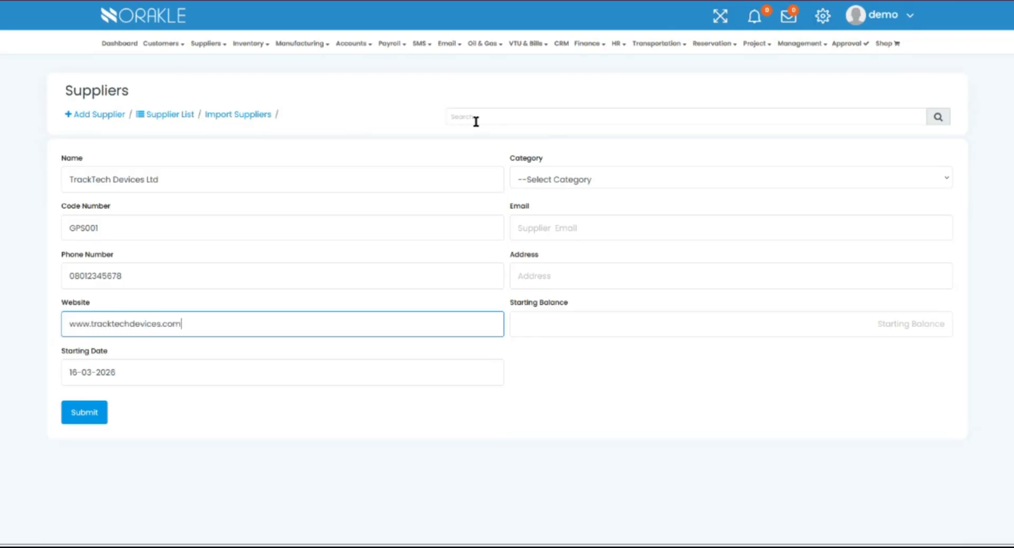
pyautogui.click(670, 180)
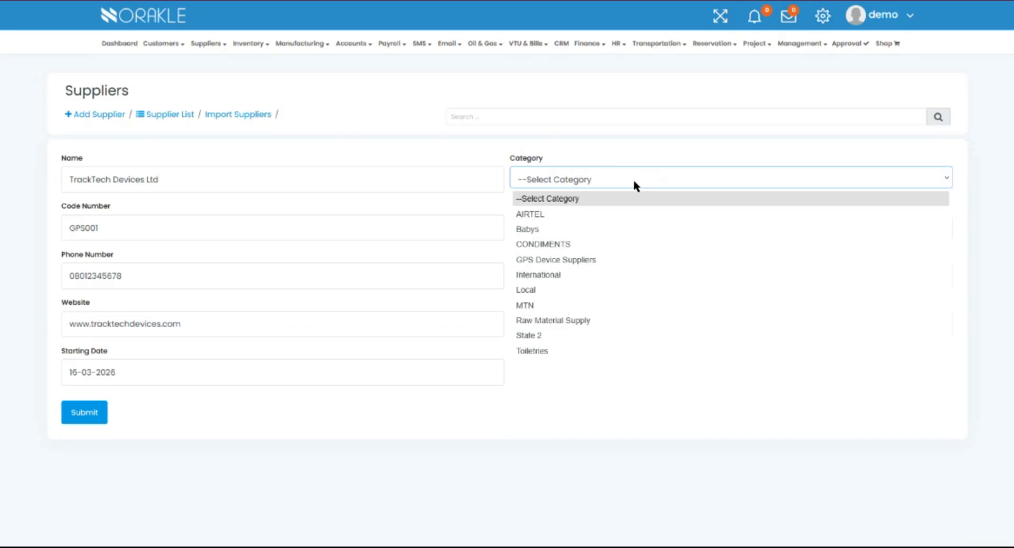
pyautogui.click(576, 260)
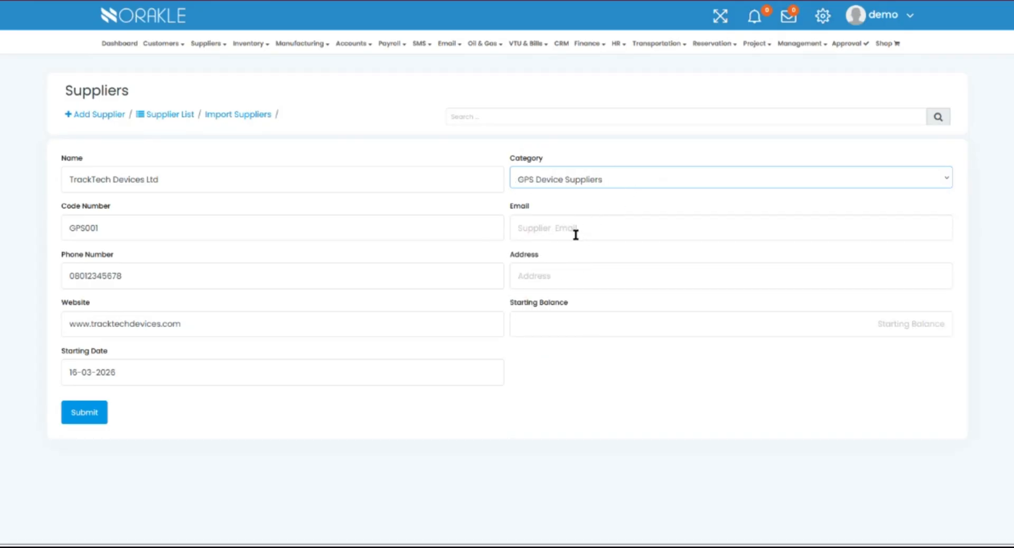
# Fill in the supplier's e-mail address and postal address.
pyautogui.click(574, 233)
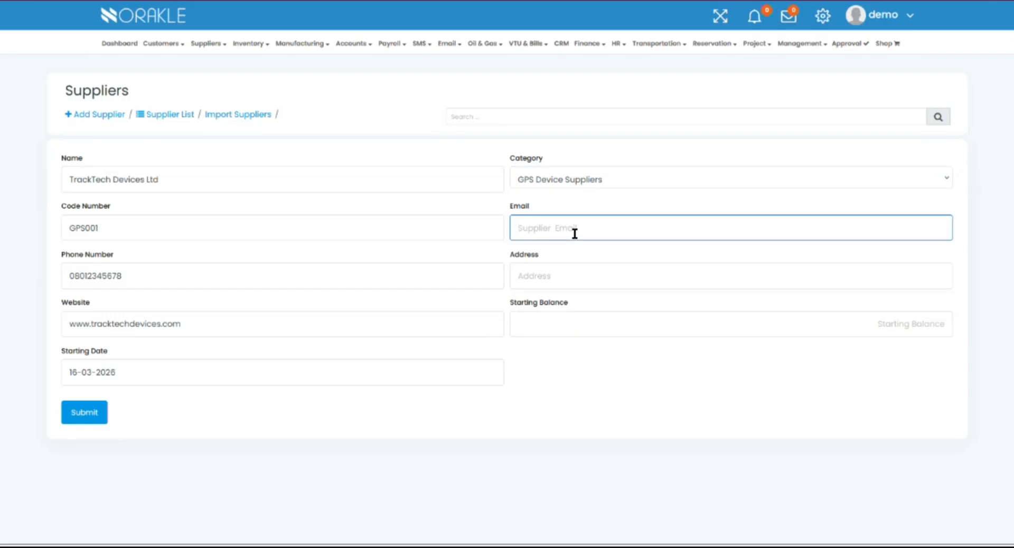
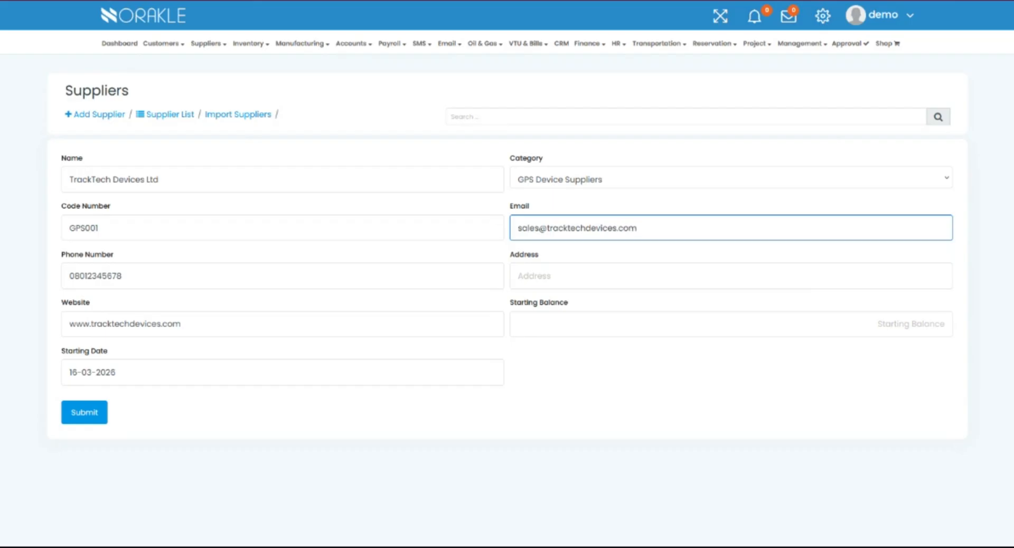
pyautogui.click(564, 285)
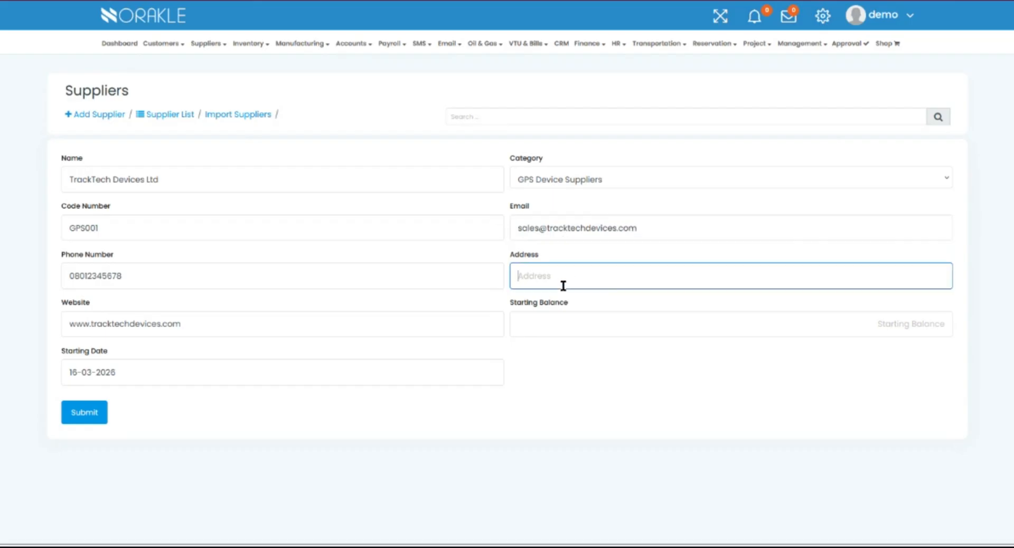
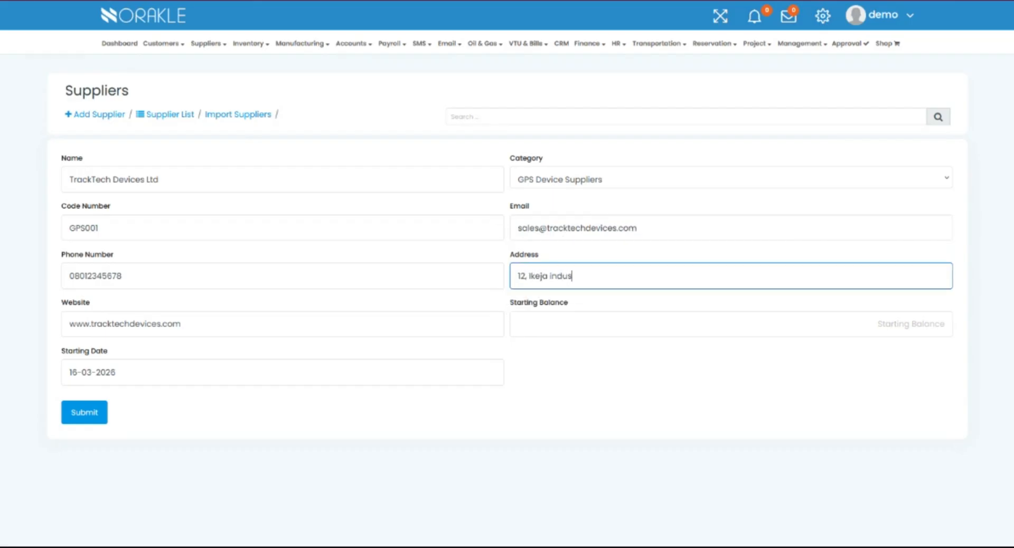
# Set the starting balance to 0 and submit the new supplier record.
pyautogui.click(924, 332)
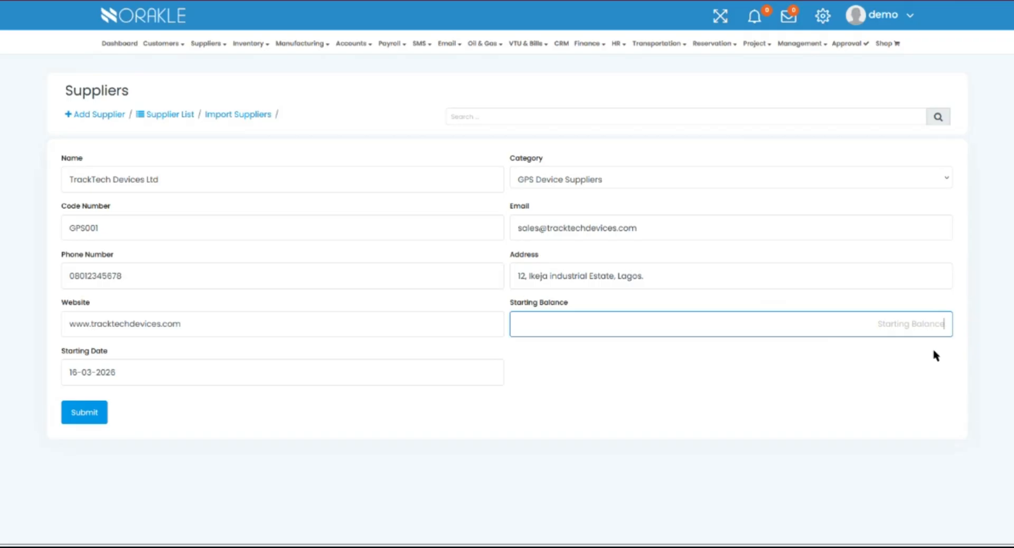
pyautogui.write('0')
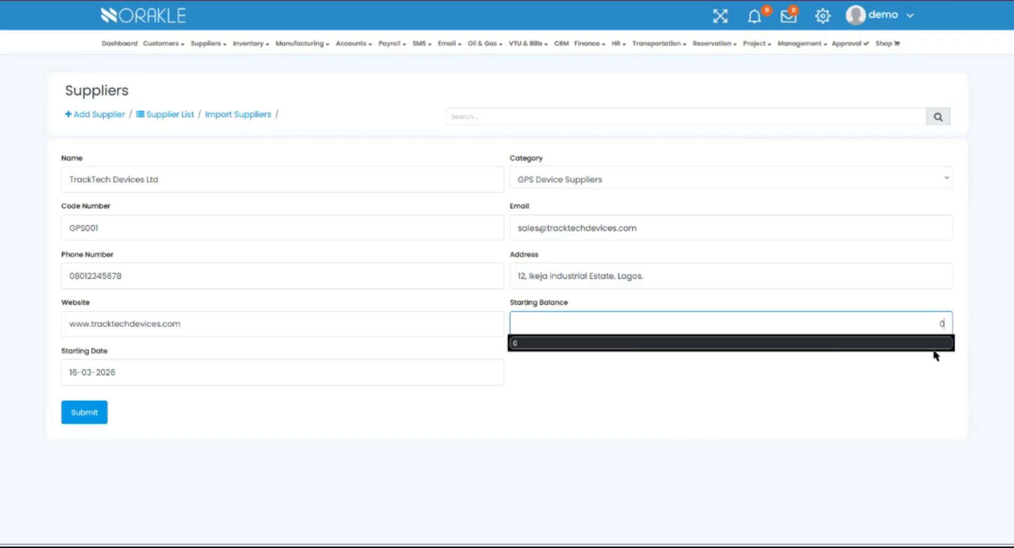
pyautogui.click(639, 343)
pyautogui.click(619, 368)
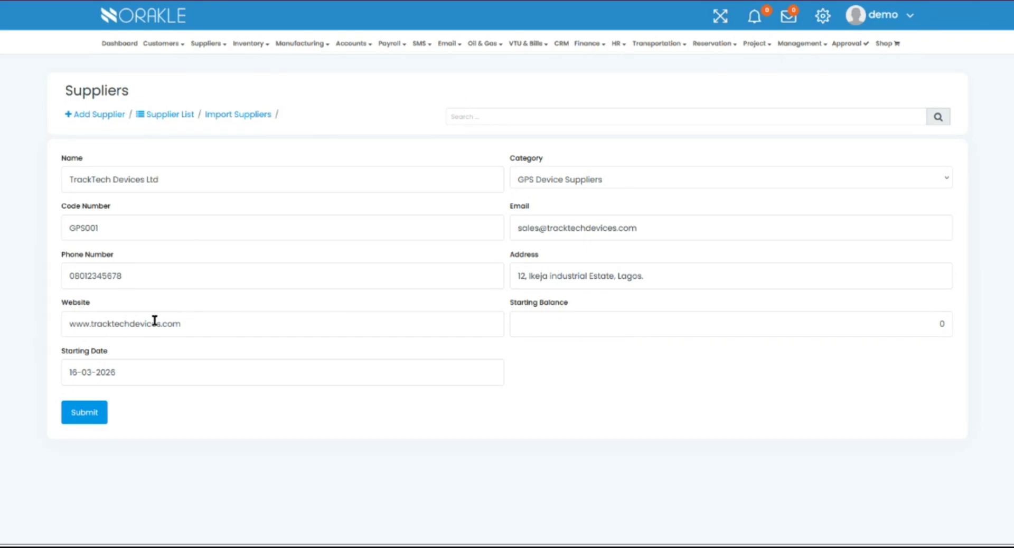
pyautogui.click(99, 418)
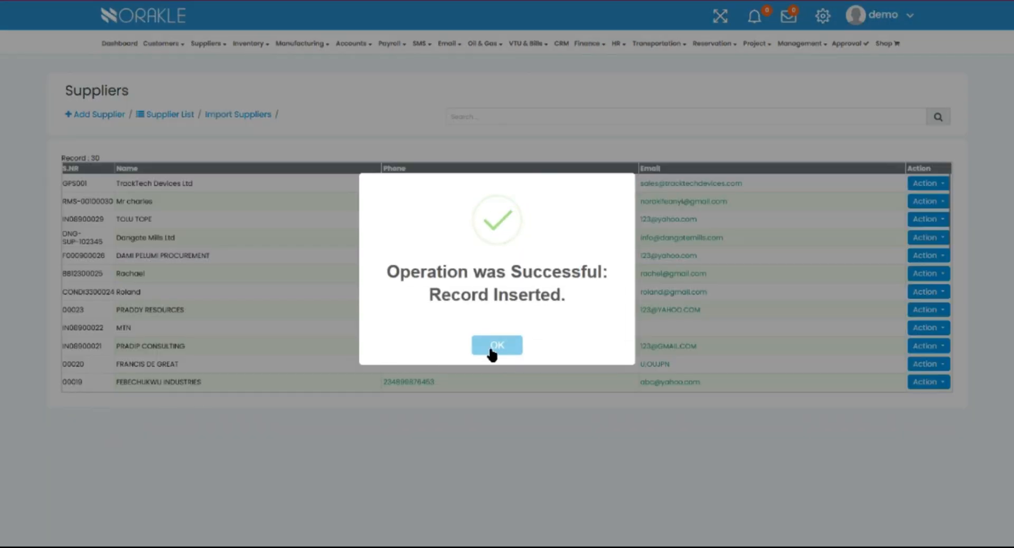
pyautogui.click(497, 346)
# Open the supplier import page and download the supplier CSV template.
pyautogui.click(221, 46)
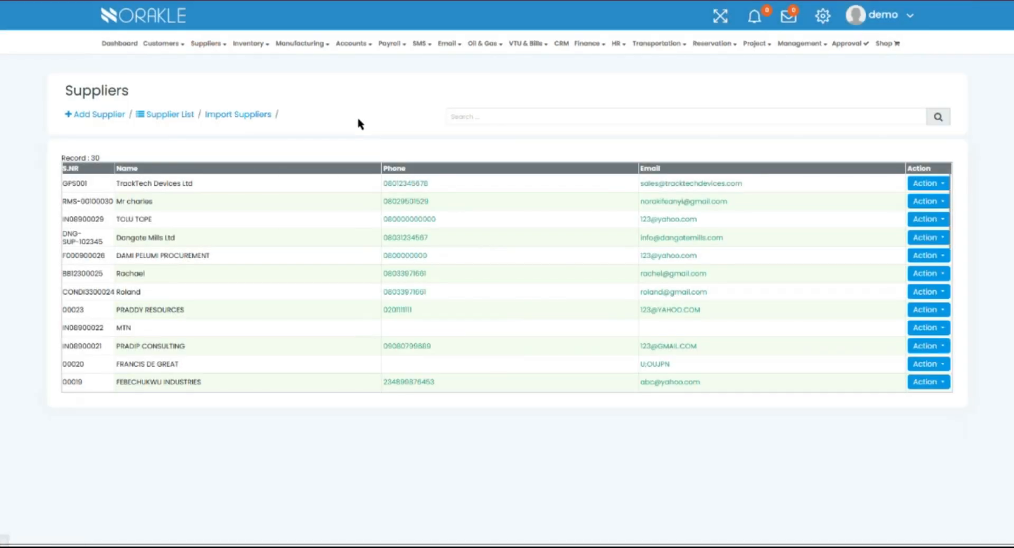
pyautogui.click(168, 116)
pyautogui.click(241, 116)
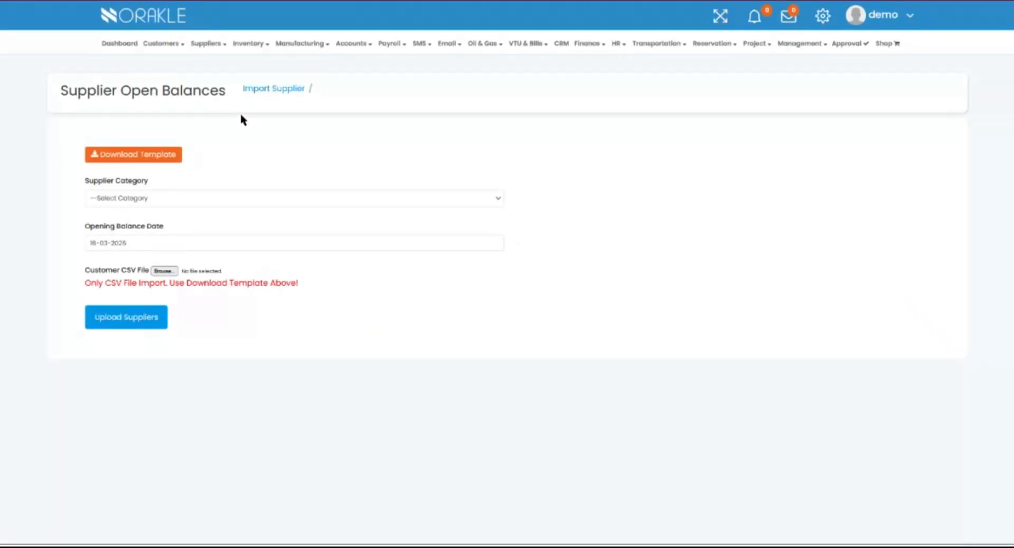
pyautogui.click(148, 157)
# Import the supplier-batch-upload CSV file into the GPS Device Suppliers category.
pyautogui.click(490, 199)
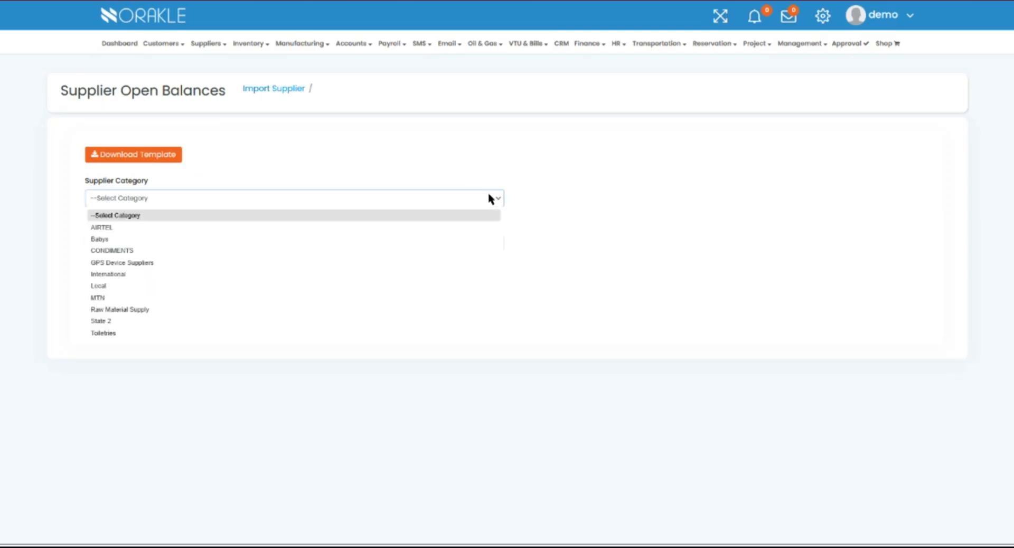
pyautogui.click(132, 264)
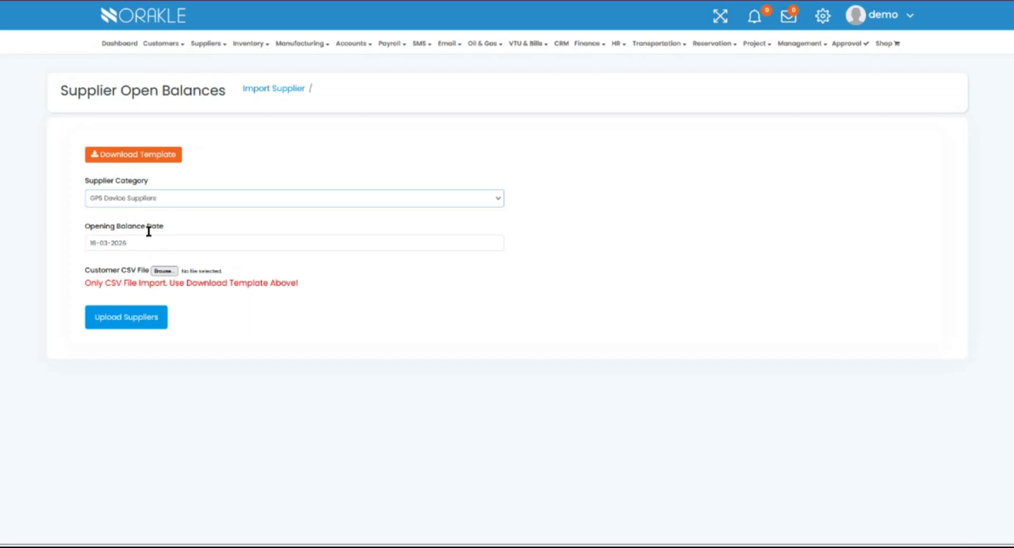
pyautogui.click(167, 271)
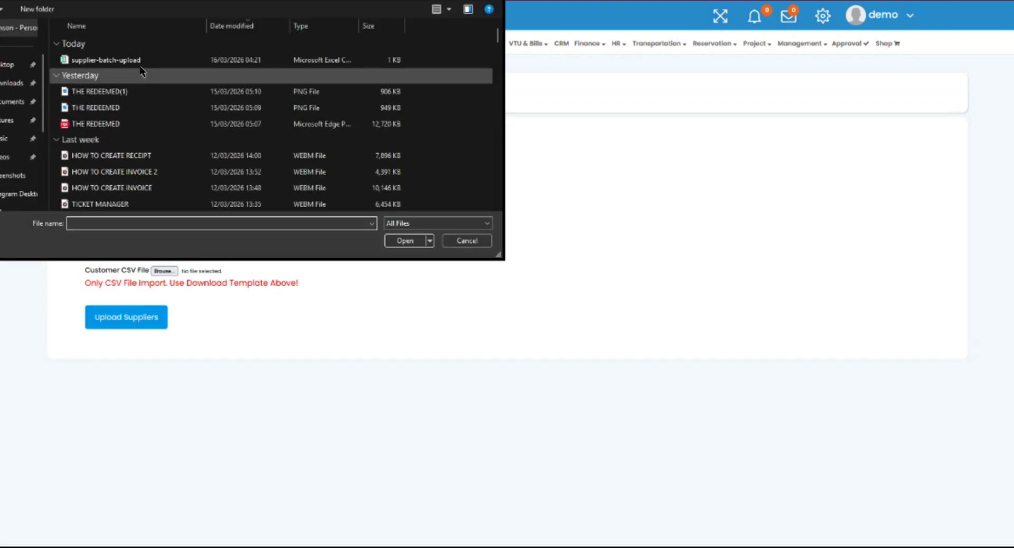
pyautogui.click(127, 60)
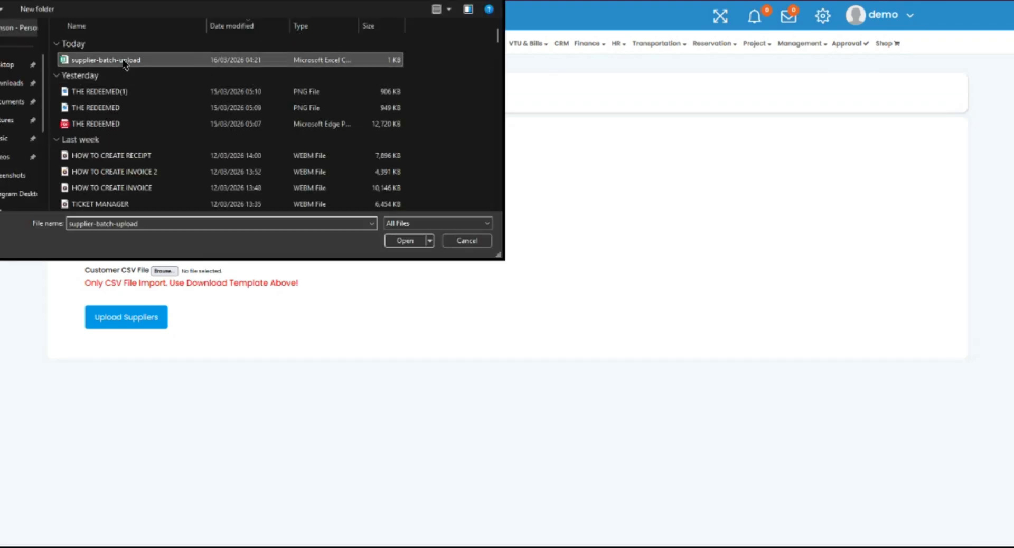
pyautogui.click(402, 242)
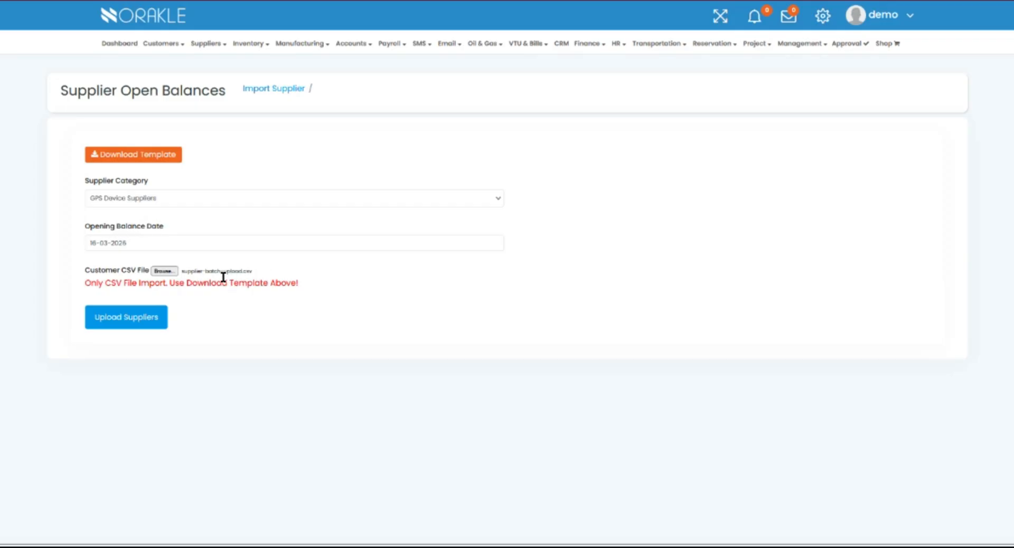
pyautogui.click(112, 317)
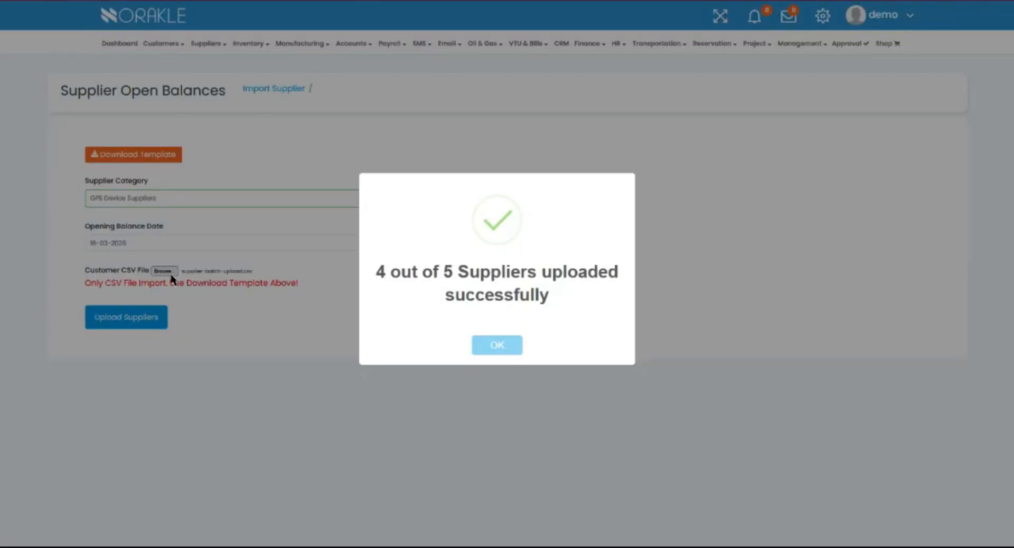
pyautogui.click(491, 348)
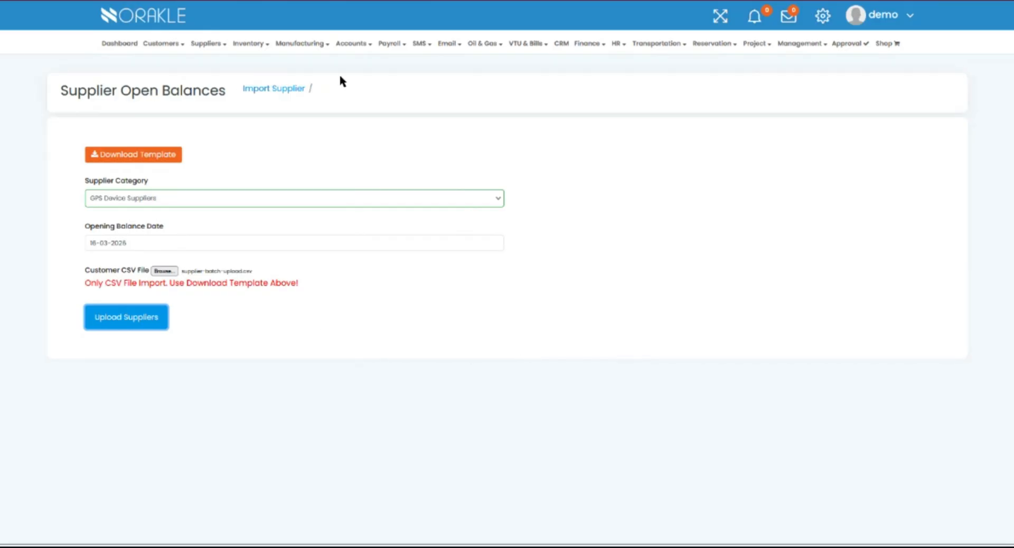
# Open supplier category management and start a new category named Farm produce.
pyautogui.click(219, 43)
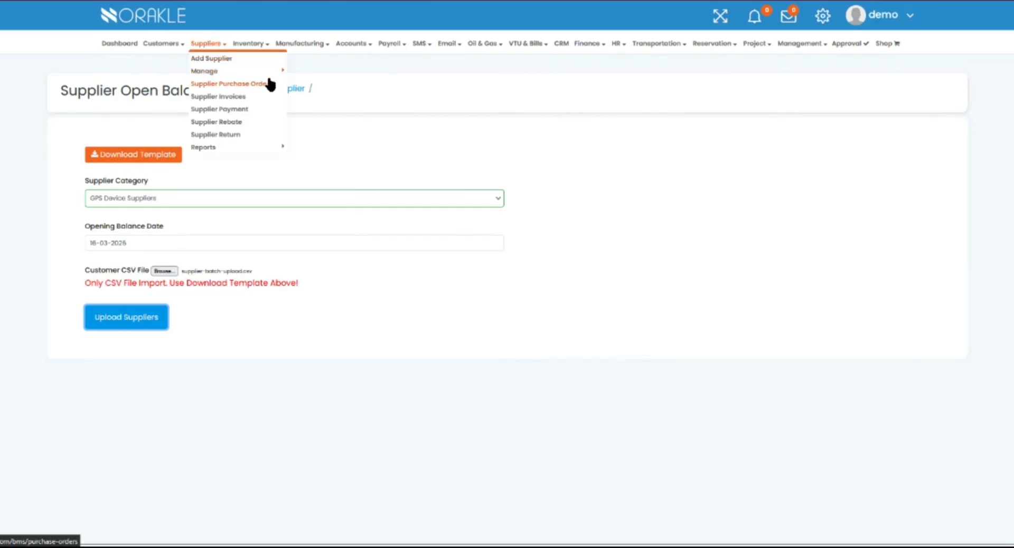
pyautogui.moveTo(280, 70)
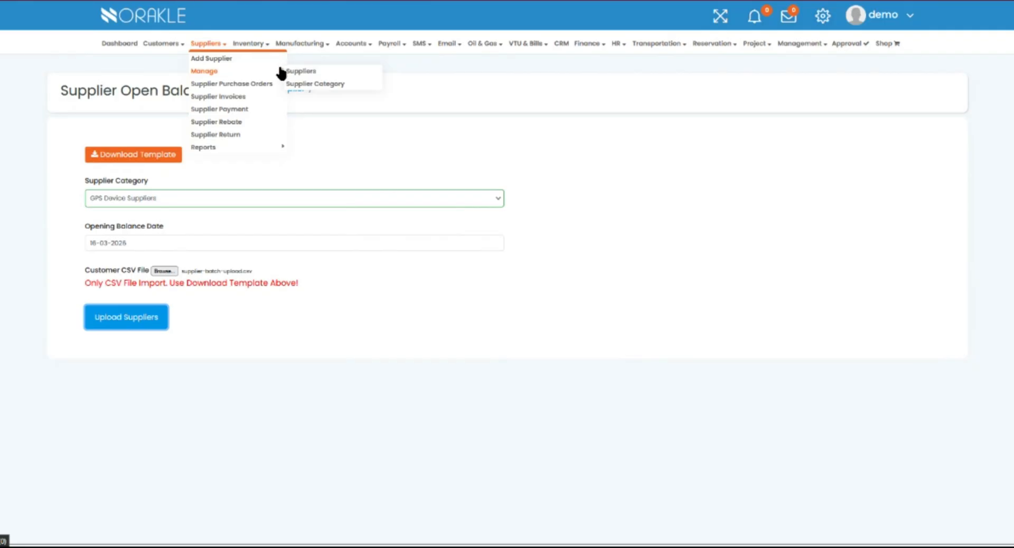
pyautogui.click(304, 84)
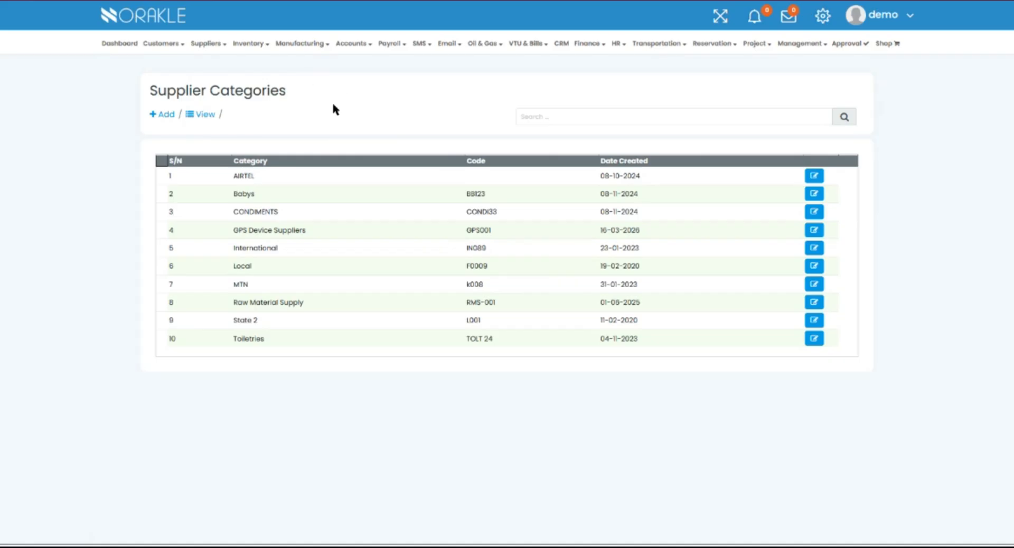
pyautogui.click(165, 116)
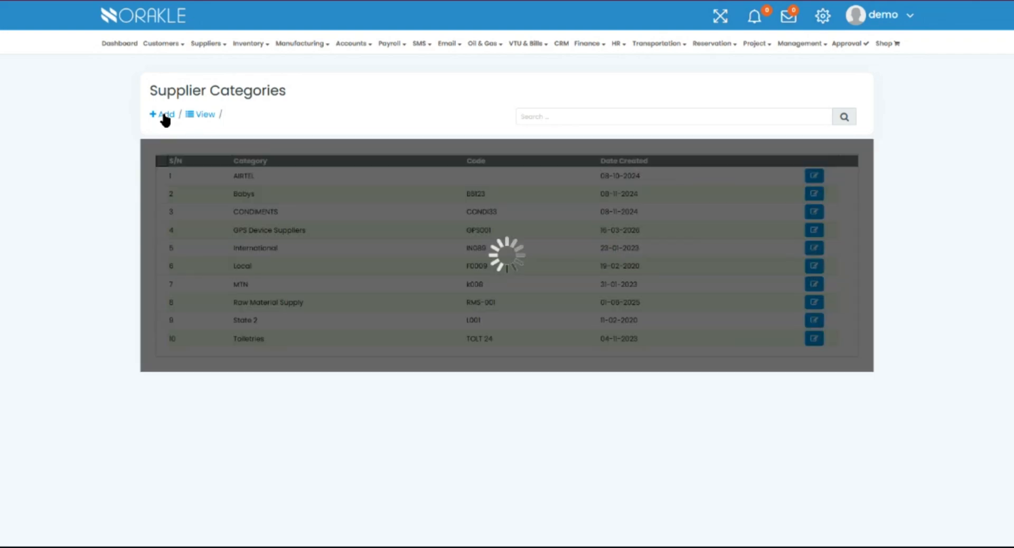
pyautogui.click(197, 173)
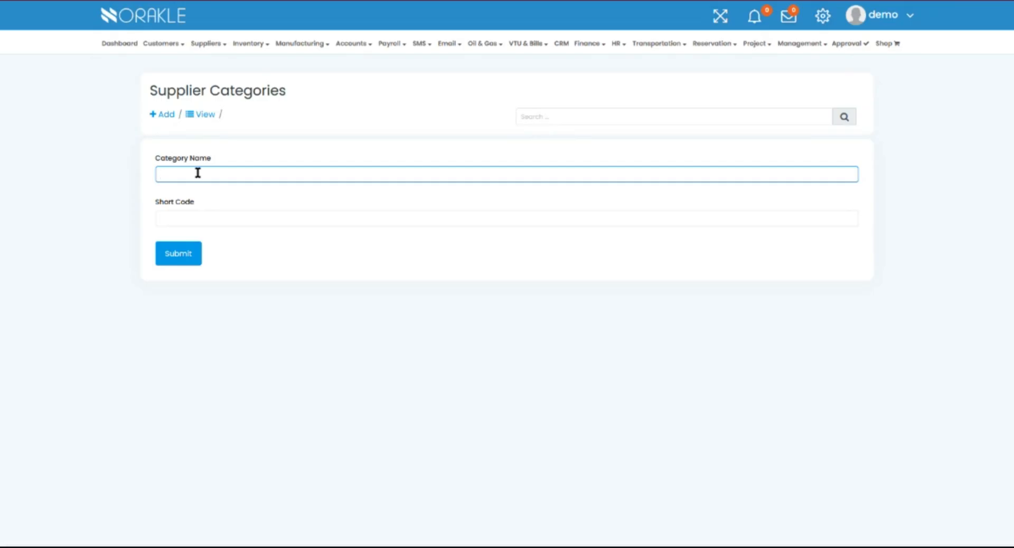
pyautogui.write('Farm produce')
# Set the category short code to FPI and submit the new category.
pyautogui.click(194, 222)
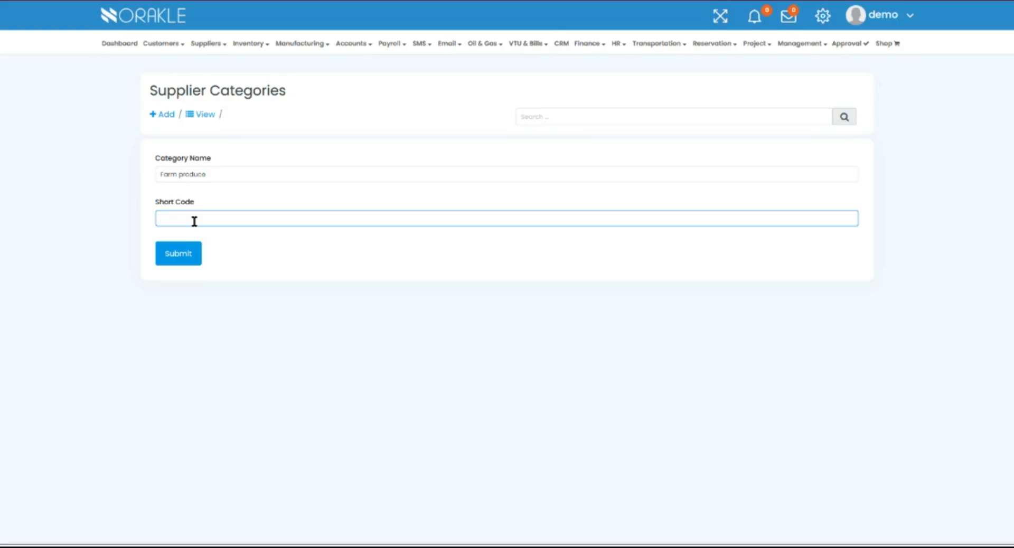
pyautogui.write('FP')
pyautogui.write('I')
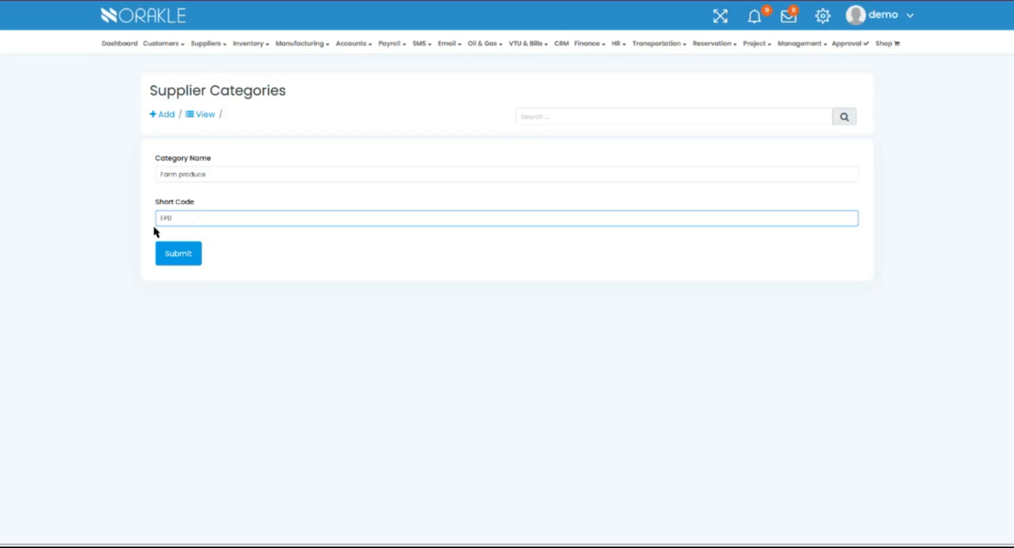
pyautogui.click(179, 255)
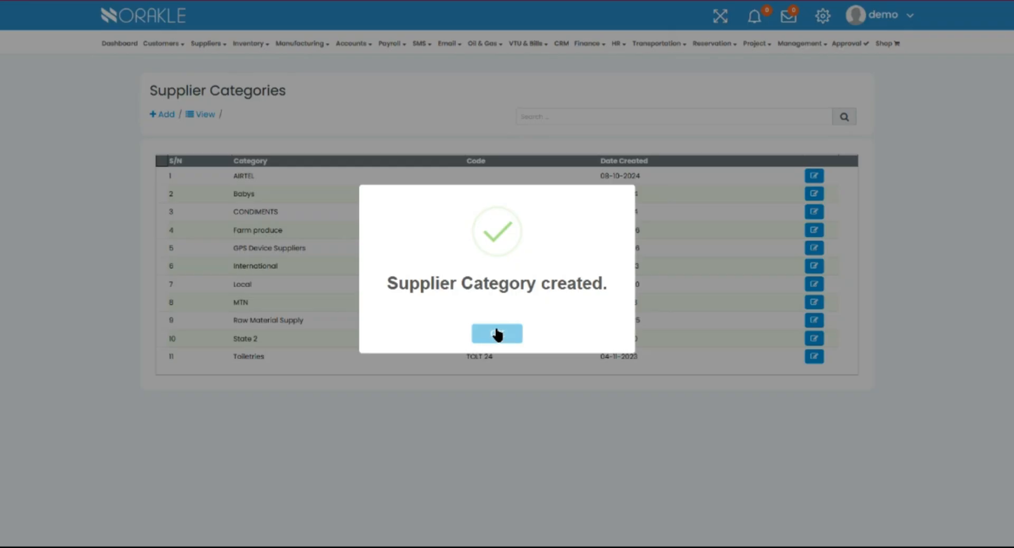
pyautogui.click(497, 334)
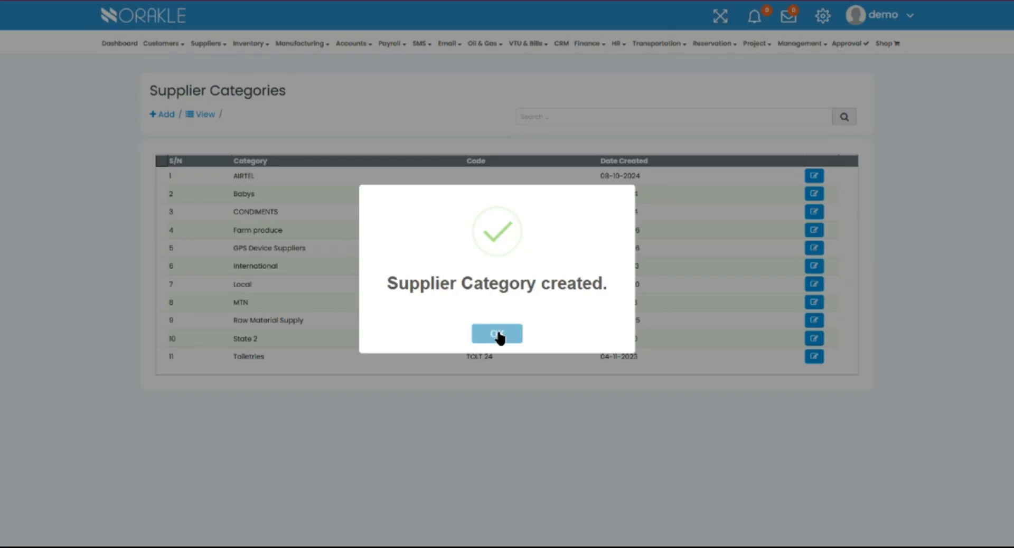